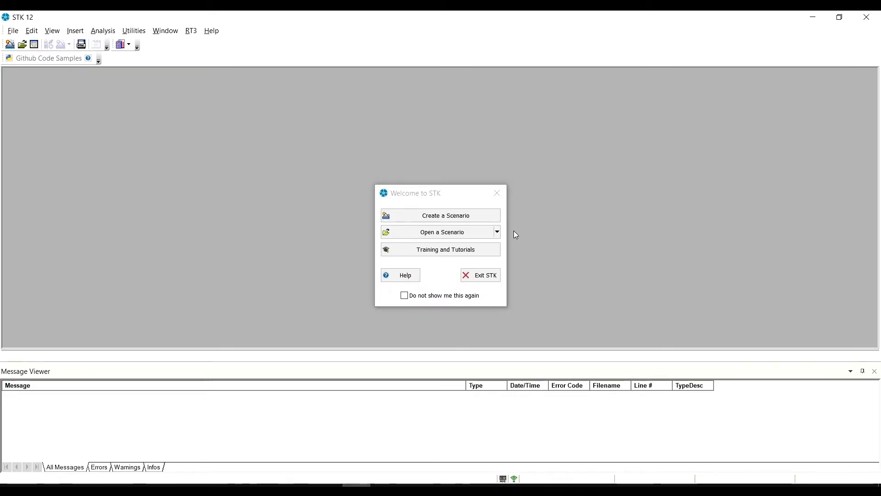
Reopen the recent DefBlank12_2.sc scenario from the Welcome to STK startup choices
{"action": "left_click", "coordinate": [498, 233]}
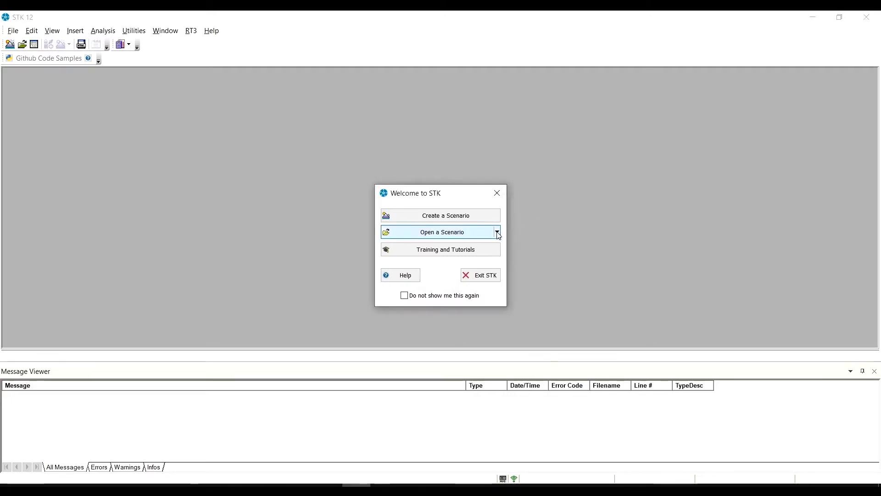
{"action": "left_click", "coordinate": [498, 233]}
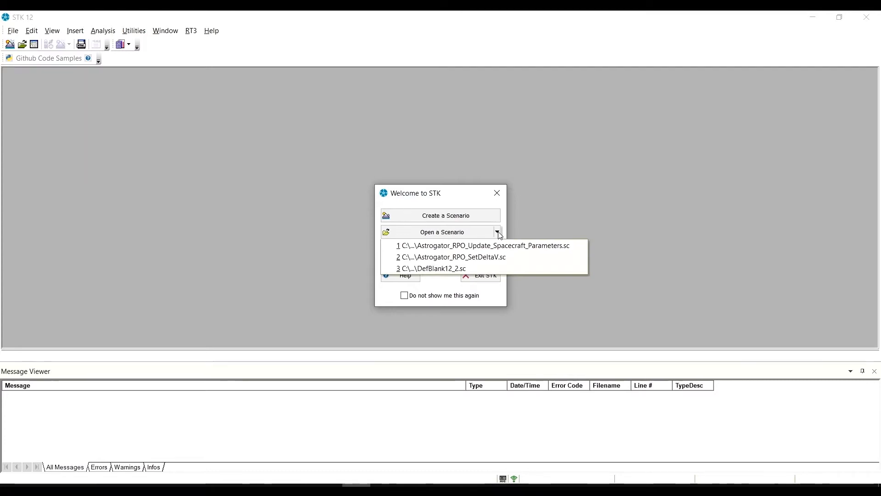
{"action": "left_click", "coordinate": [470, 268]}
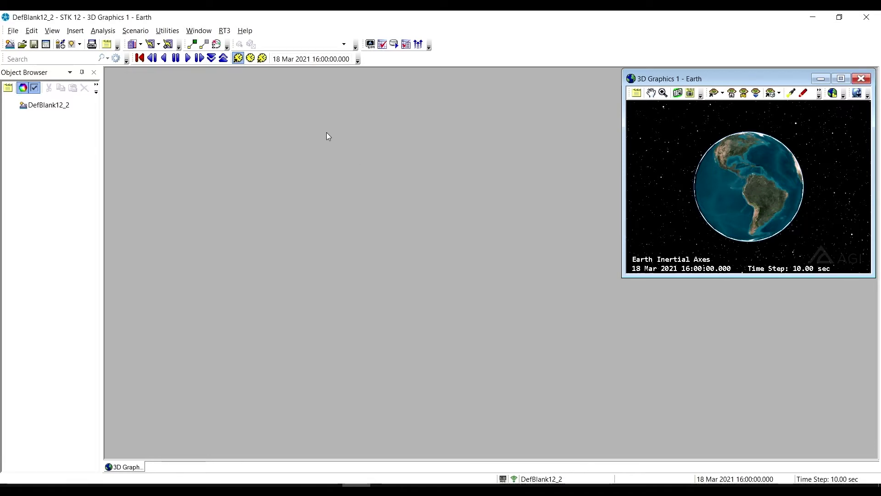
Launch Astrogator RPO Setup from Utilities and load its template files into the scenario
{"action": "left_click", "coordinate": [174, 31]}
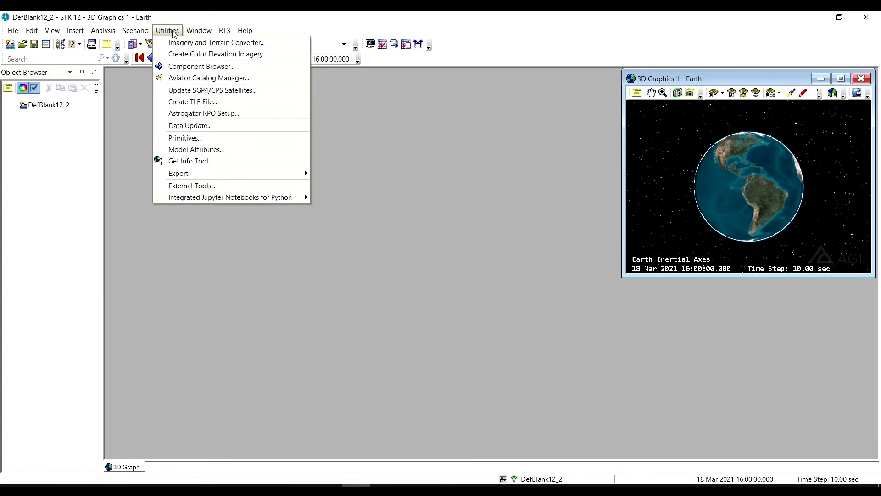
{"action": "left_click", "coordinate": [208, 118]}
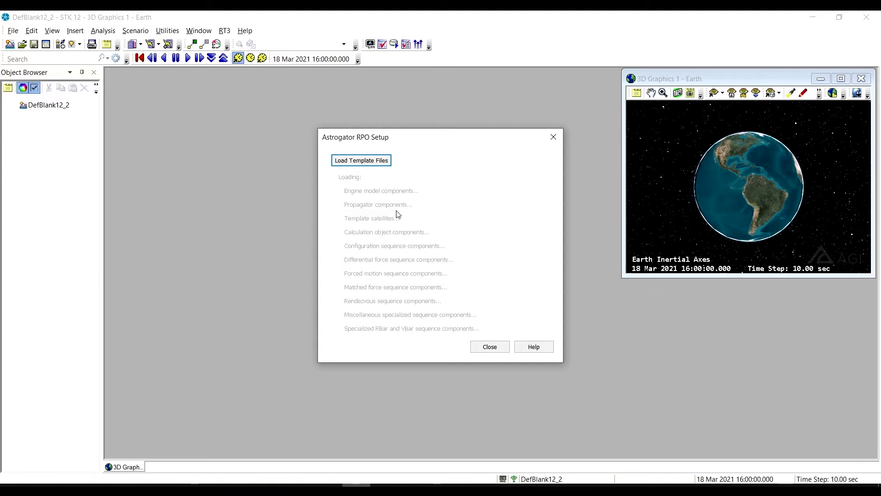
{"action": "left_click", "coordinate": [377, 161]}
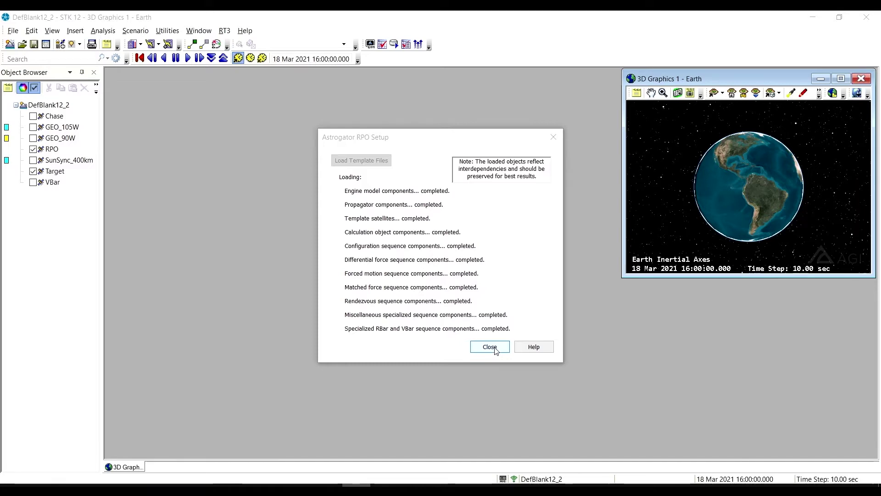
Close the finished RPO Setup dialog and open the Component Browser
{"action": "left_click", "coordinate": [495, 347]}
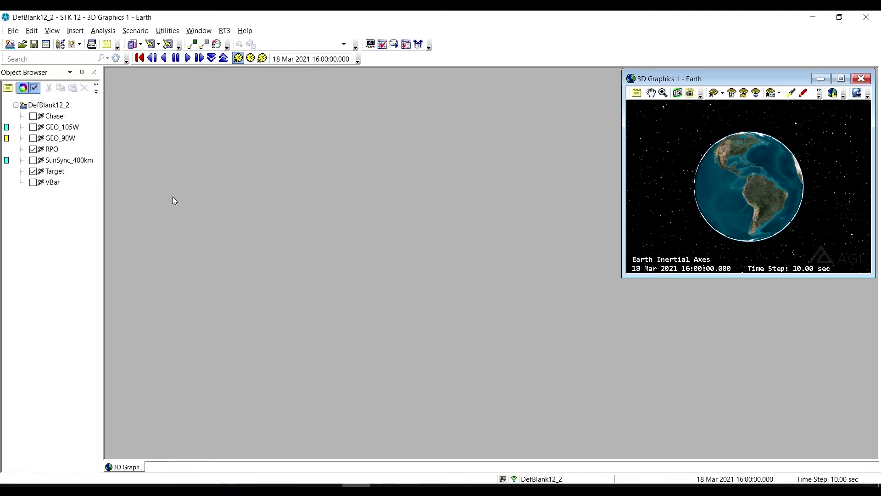
{"action": "left_click", "coordinate": [168, 30]}
{"action": "left_click", "coordinate": [161, 66]}
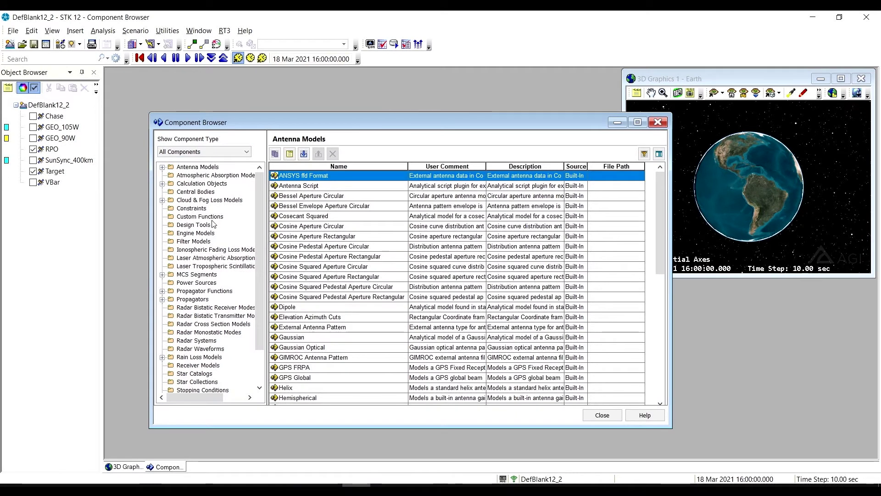
List Astrogator Components and view the RPO Configuration and RPO Differential Forces MCS segments
{"action": "left_click", "coordinate": [248, 153]}
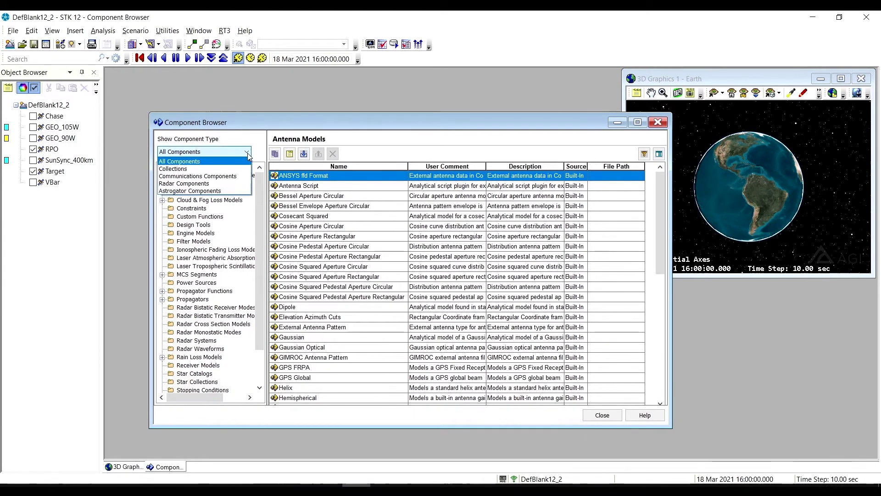
{"action": "left_click", "coordinate": [225, 191]}
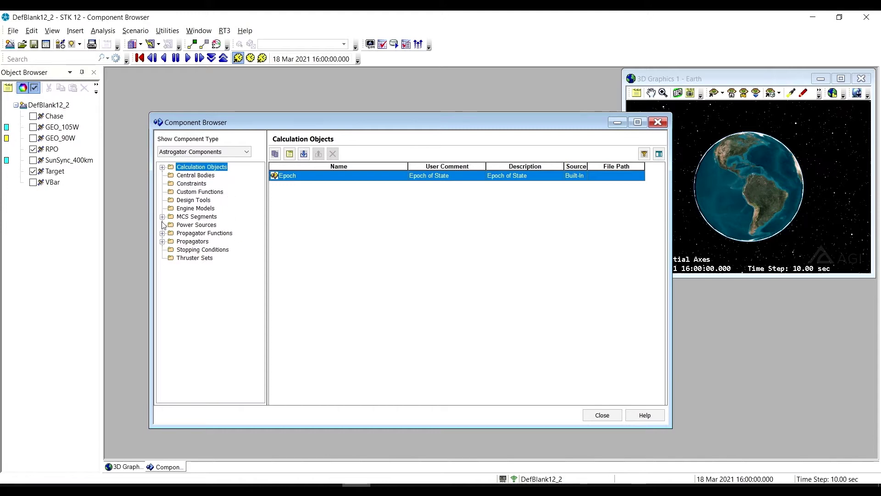
{"action": "left_click", "coordinate": [162, 217]}
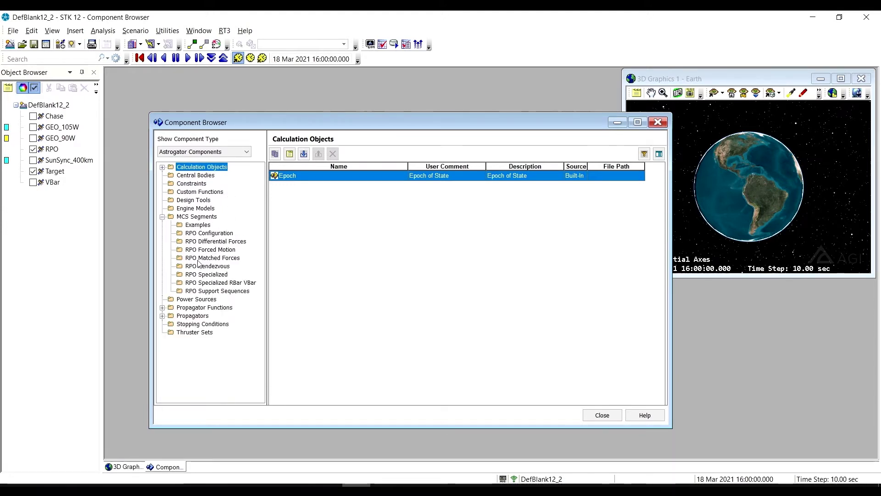
{"action": "left_click", "coordinate": [210, 234]}
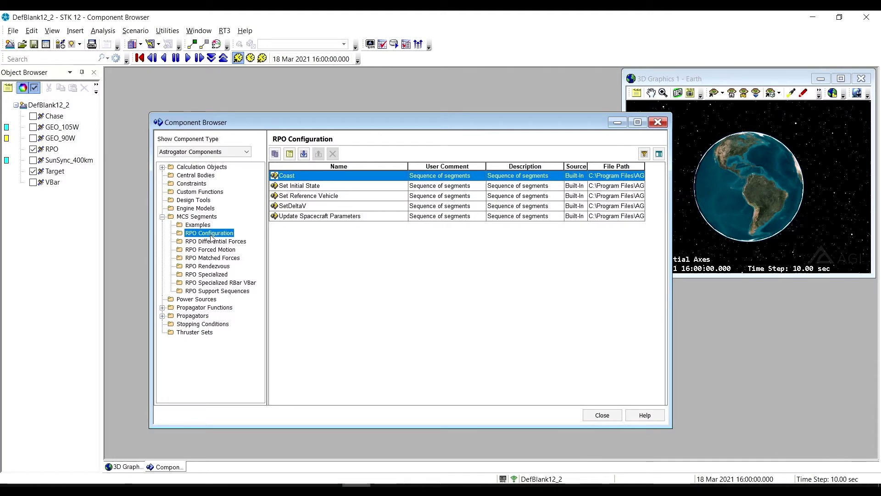
{"action": "left_click", "coordinate": [225, 242]}
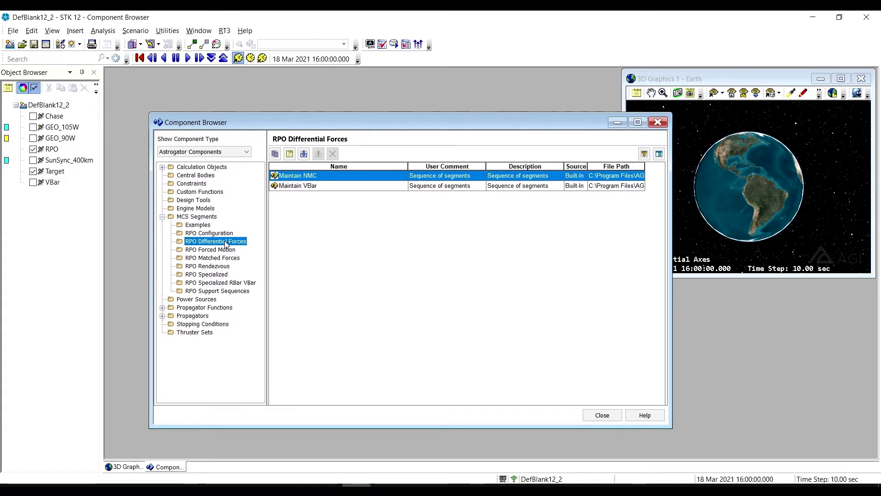
Browse the RPO Forced Motion, Matched Forces, Rendezvous and Specialized segment collections
{"action": "left_click", "coordinate": [215, 249]}
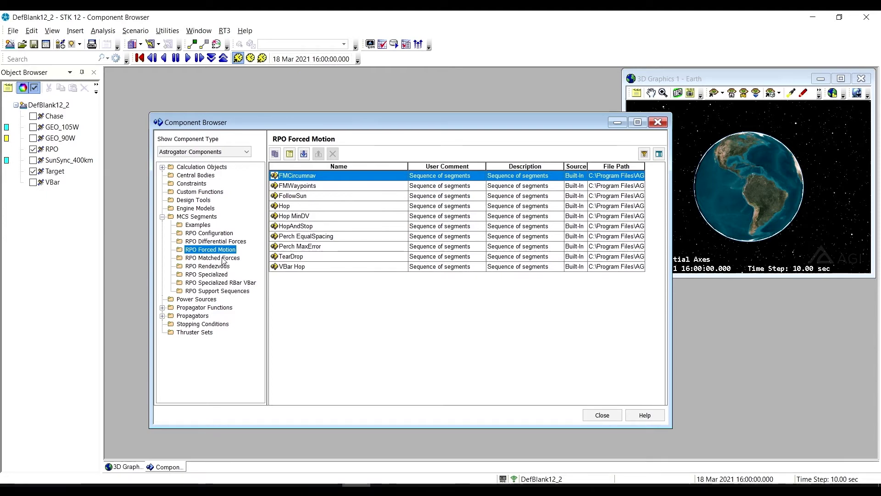
{"action": "left_click", "coordinate": [216, 258]}
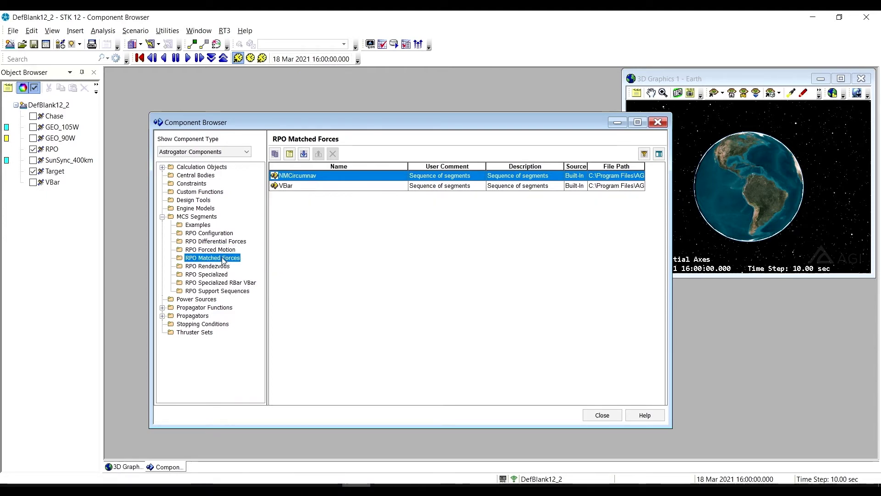
{"action": "left_click", "coordinate": [211, 267]}
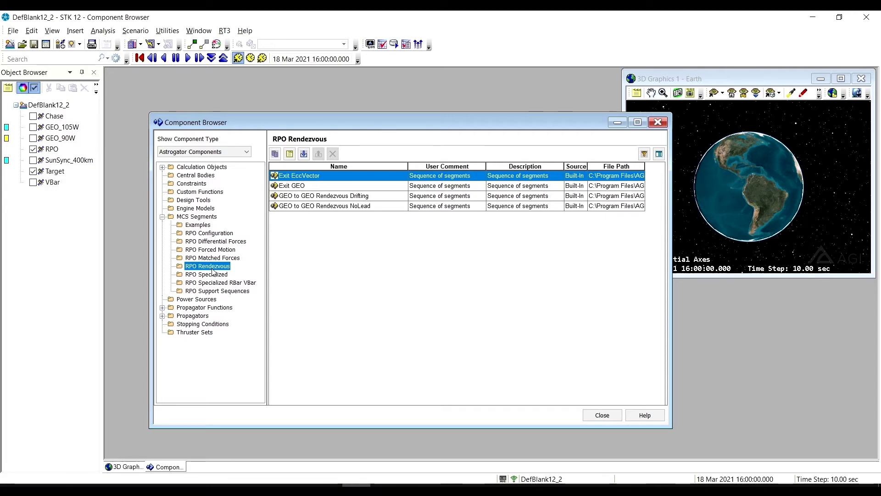
{"action": "left_click", "coordinate": [220, 275]}
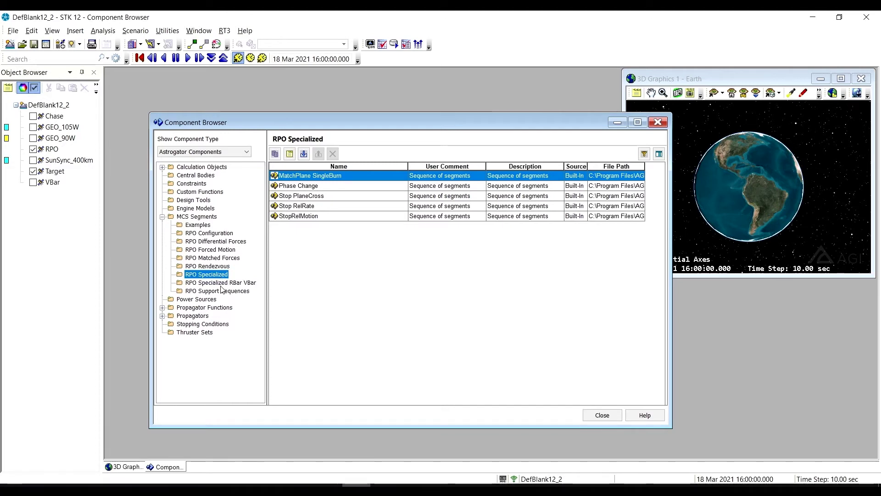
View the RPO Specialized RBar VBar and RPO Support Sequences segments, then close the Component Browser
{"action": "left_click", "coordinate": [225, 283]}
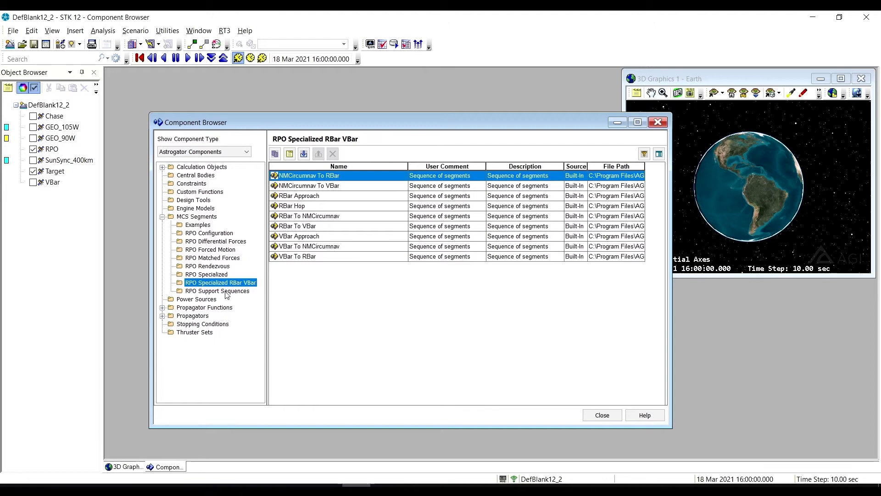
{"action": "left_click", "coordinate": [227, 292]}
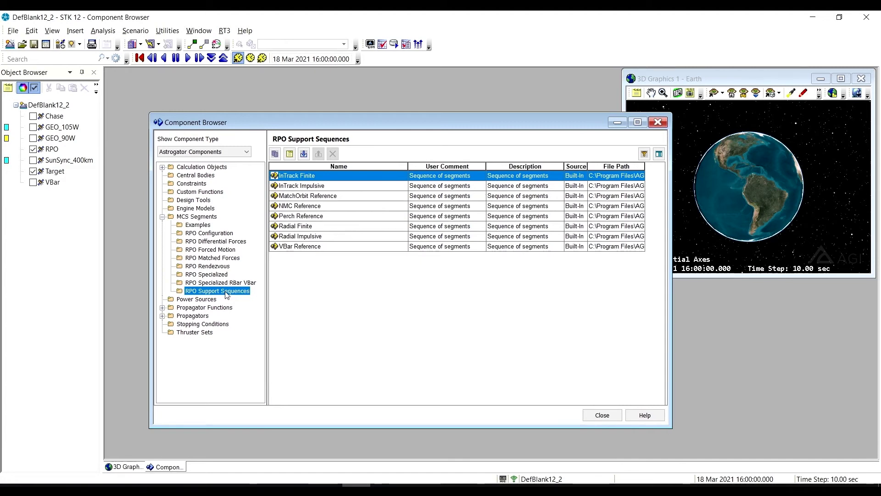
{"action": "left_click", "coordinate": [609, 417]}
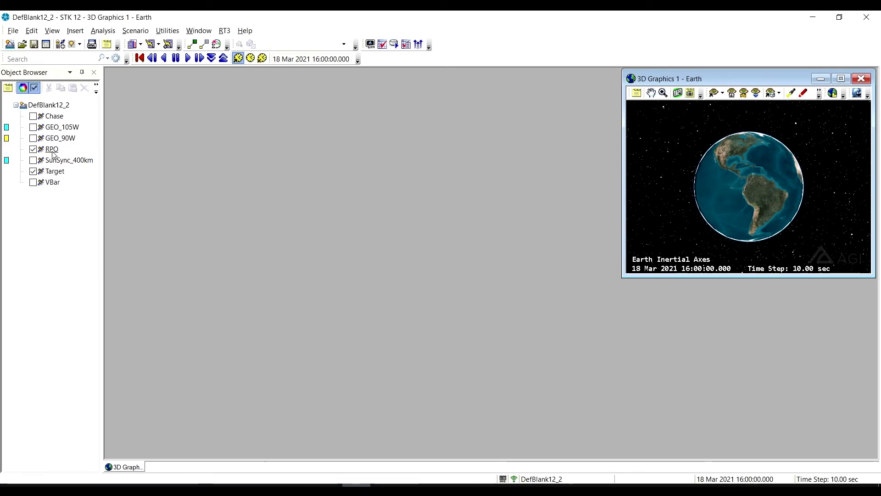
Select the RPO satellite and bring up insert options at the end of its Astrogator sequence
{"action": "left_click", "coordinate": [52, 149]}
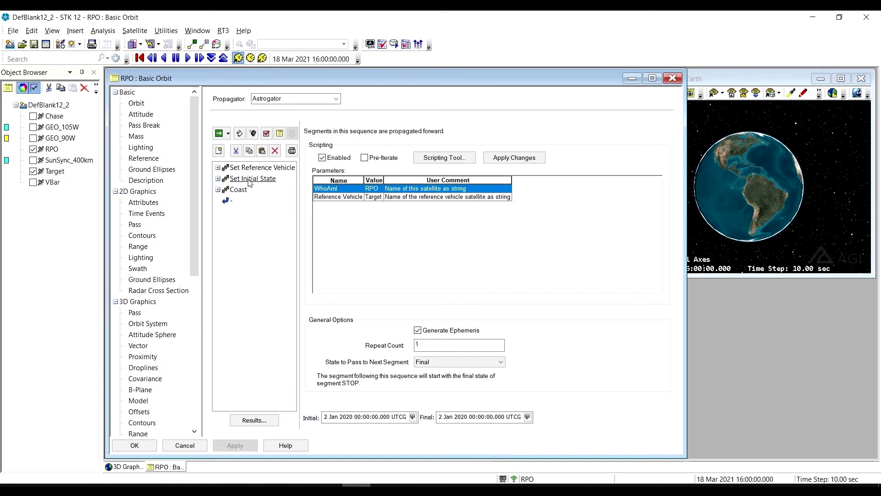
{"action": "right_click", "coordinate": [234, 201]}
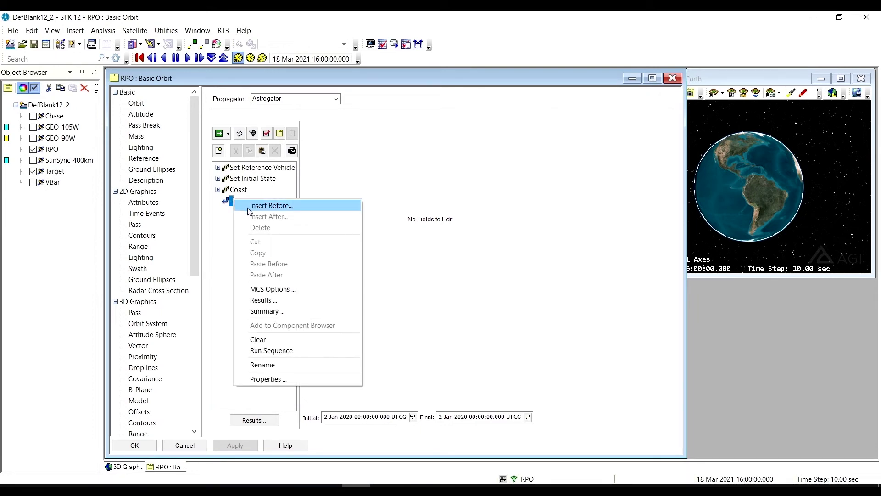
Insert the VBar Hop sequence from RPO Forced Motion before the sequence end and run the MCS
{"action": "left_click", "coordinate": [248, 206]}
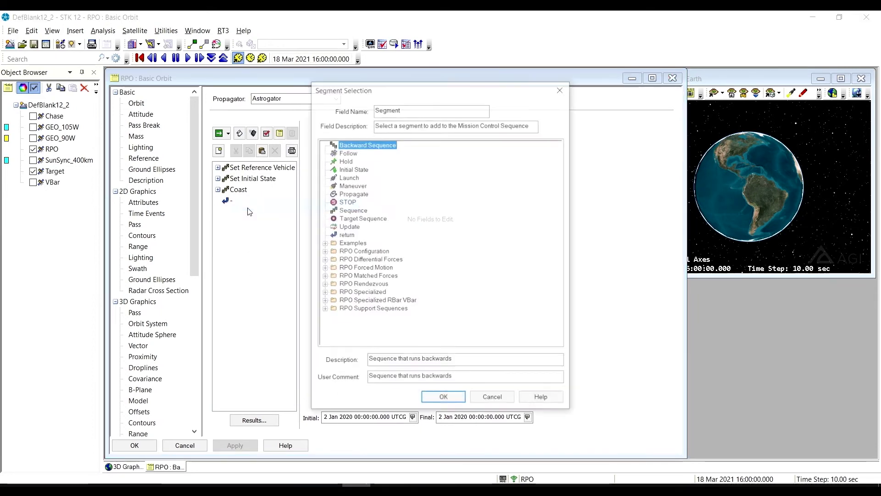
{"action": "left_click", "coordinate": [324, 268]}
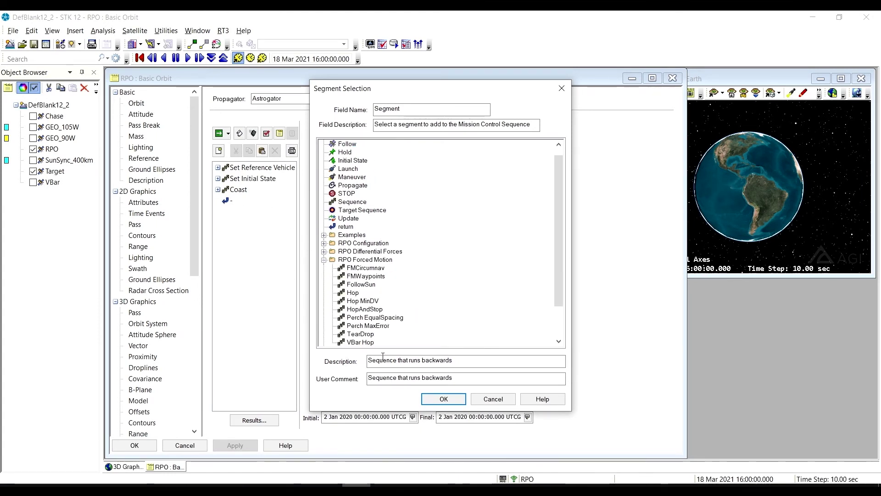
{"action": "double_click", "coordinate": [360, 341]}
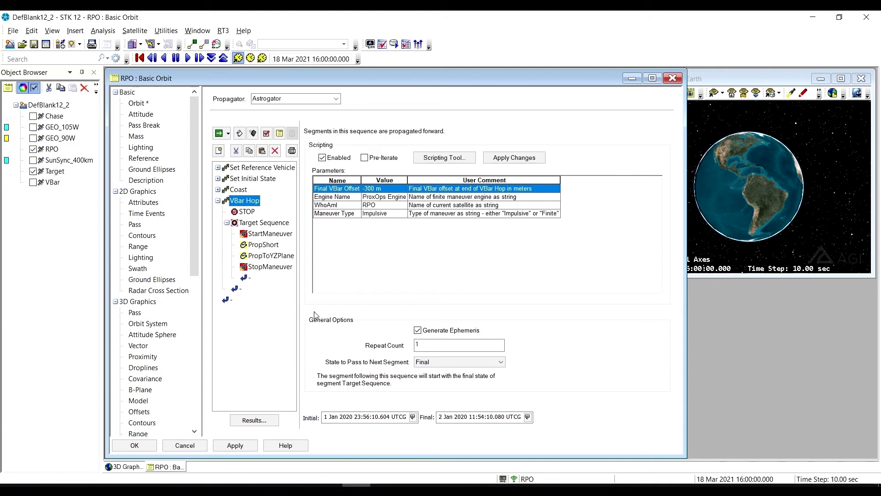
{"action": "left_click", "coordinate": [219, 133]}
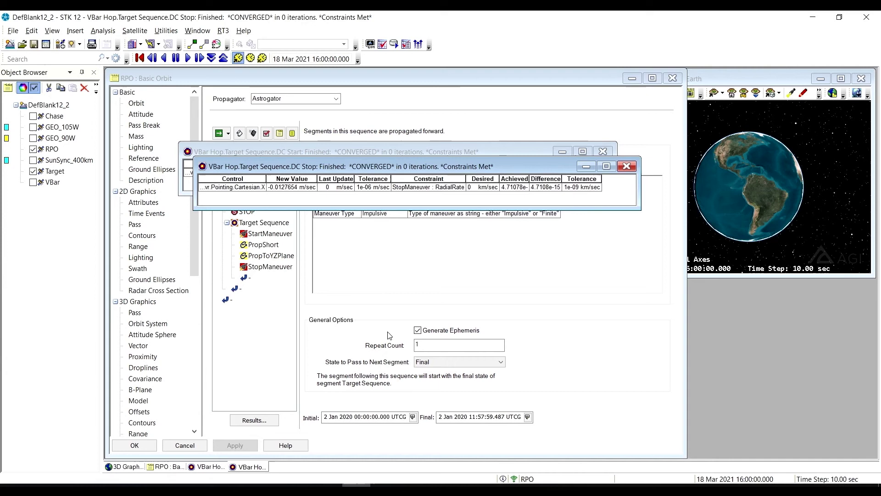
Bring the RPO : Basic Orbit window forward after the targeter converges
{"action": "left_click", "coordinate": [445, 144]}
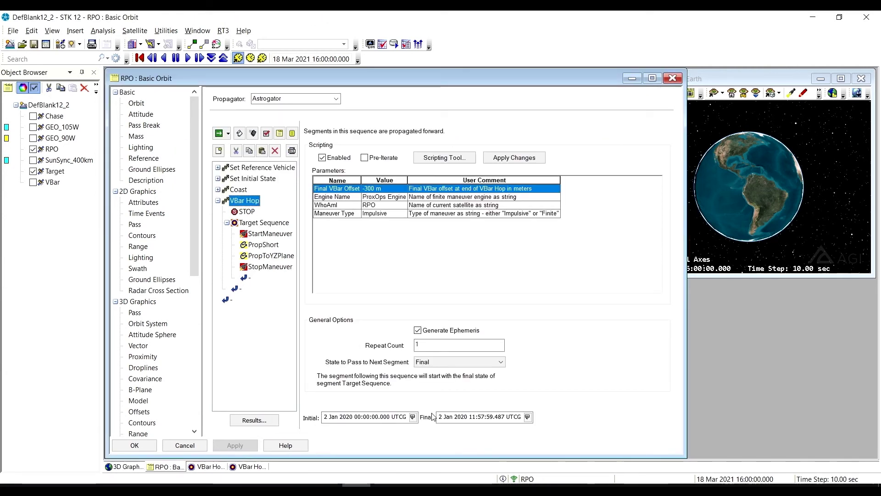
Set animation time to 2 Jan 2020 00:00:00, zoom to RPO, and maximize the 3D view
{"action": "left_click", "coordinate": [413, 417]}
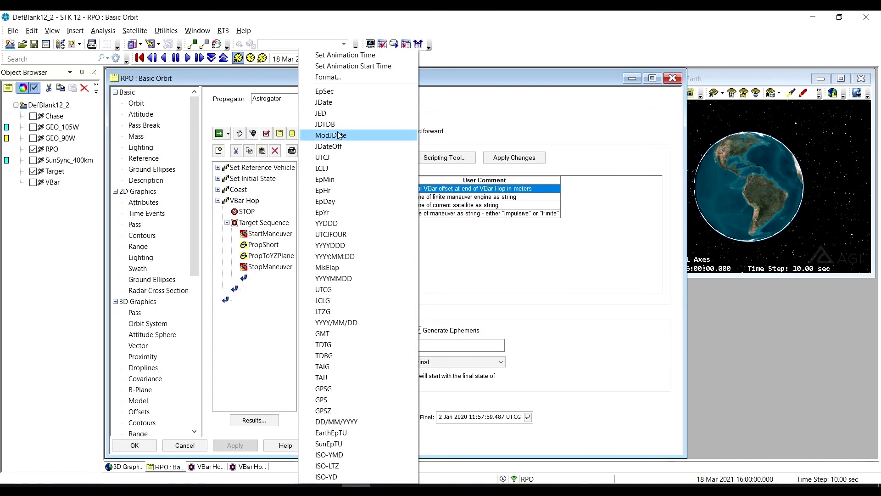
{"action": "left_click", "coordinate": [345, 55]}
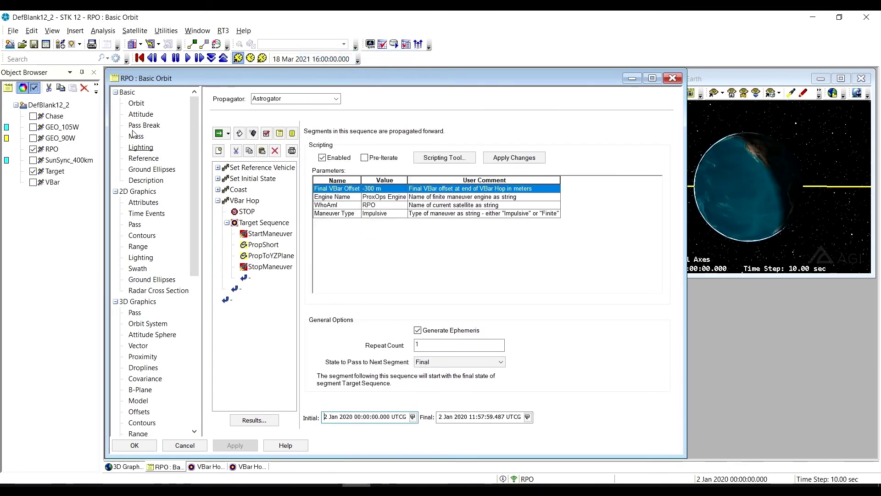
{"action": "left_click", "coordinate": [51, 149]}
{"action": "right_click", "coordinate": [53, 150]}
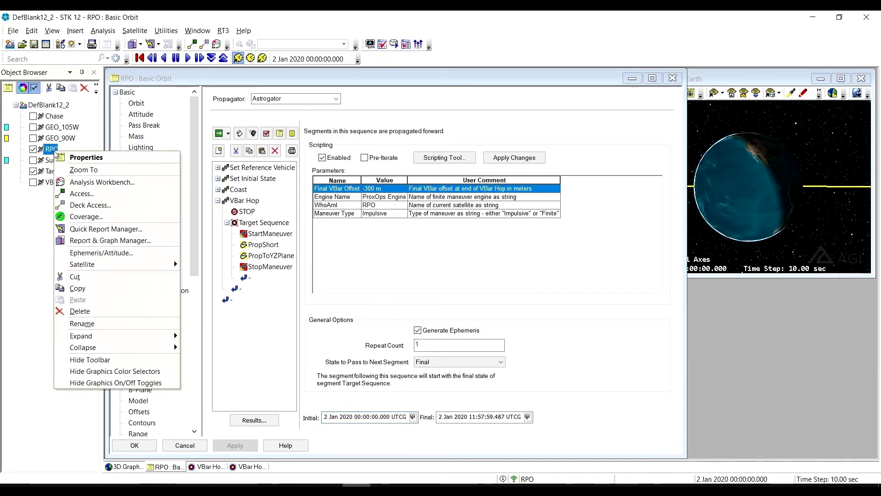
{"action": "left_click", "coordinate": [83, 169]}
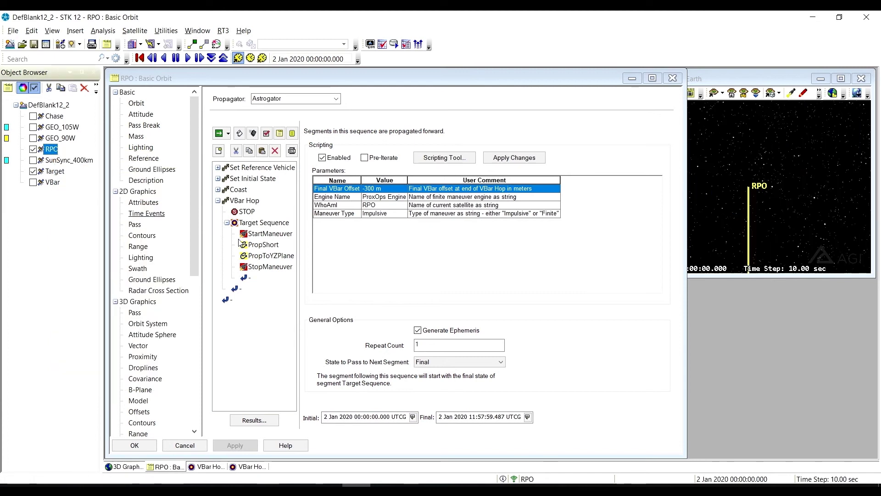
{"action": "double_click", "coordinate": [766, 79]}
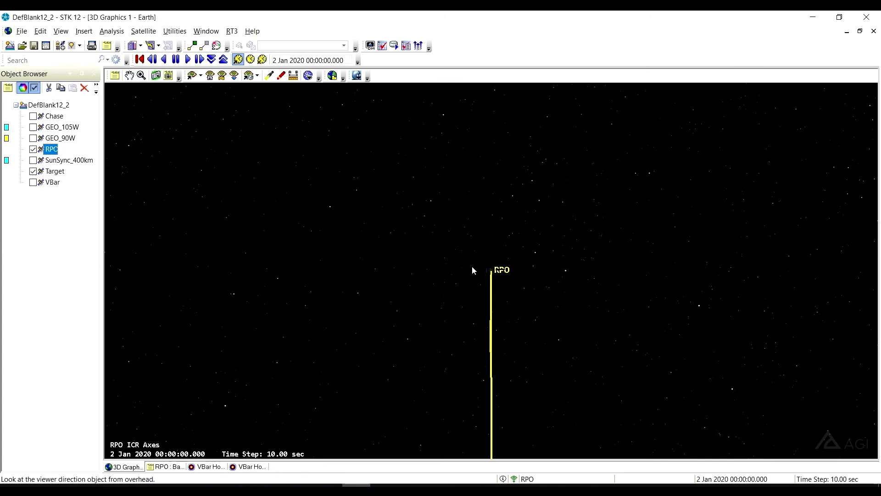
Rotate the 3D view to reveal RPO's hop and toggle the Target satellite's graphics off and on
{"action": "left_click_drag", "start_coordinate": [478, 304], "coordinate": [499, 308]}
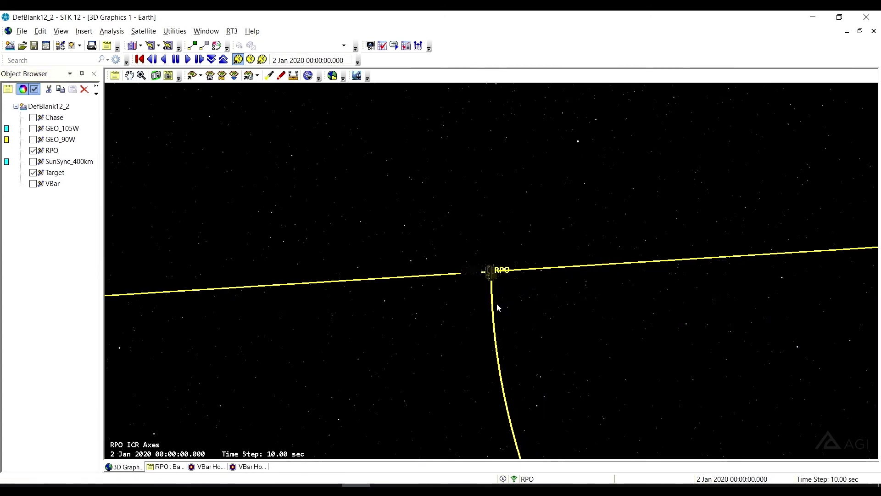
{"action": "left_click", "coordinate": [33, 173]}
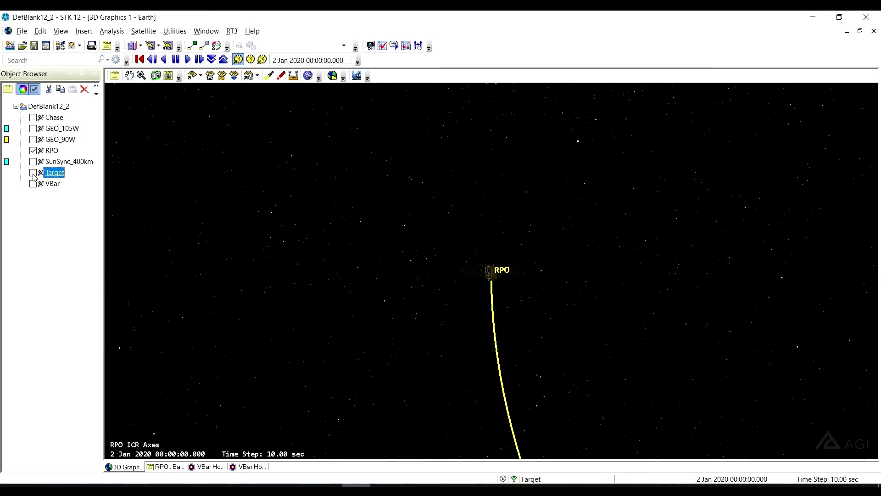
{"action": "left_click", "coordinate": [33, 173]}
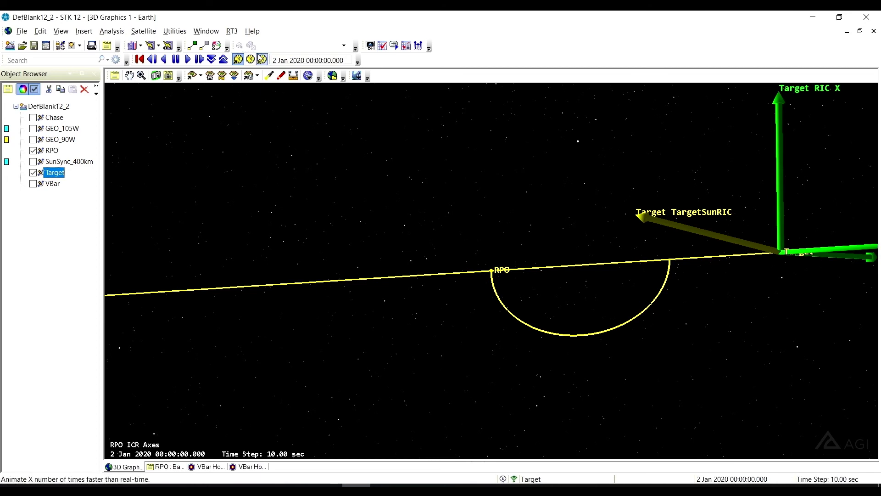
Set the animation time step to 180 seconds and start playing forward
{"action": "left_click", "coordinate": [223, 60]}
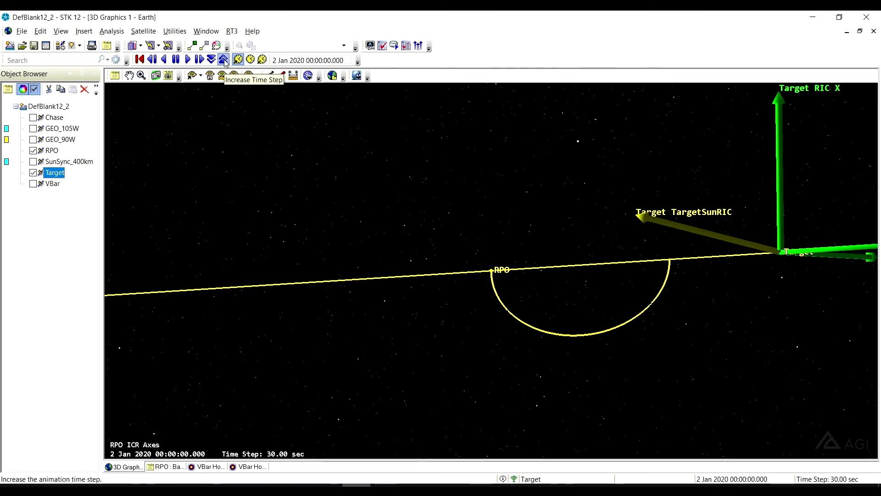
{"action": "left_click", "coordinate": [224, 60]}
{"action": "left_click", "coordinate": [222, 60]}
{"action": "left_click", "coordinate": [211, 60]}
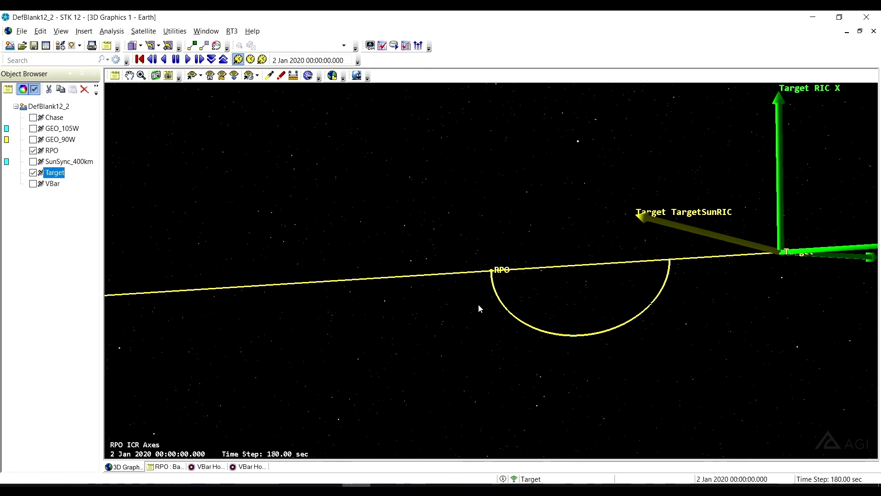
{"action": "scroll", "coordinate": [478, 303], "scroll_direction": "up", "scroll_amount": 3}
{"action": "left_click", "coordinate": [188, 59]}
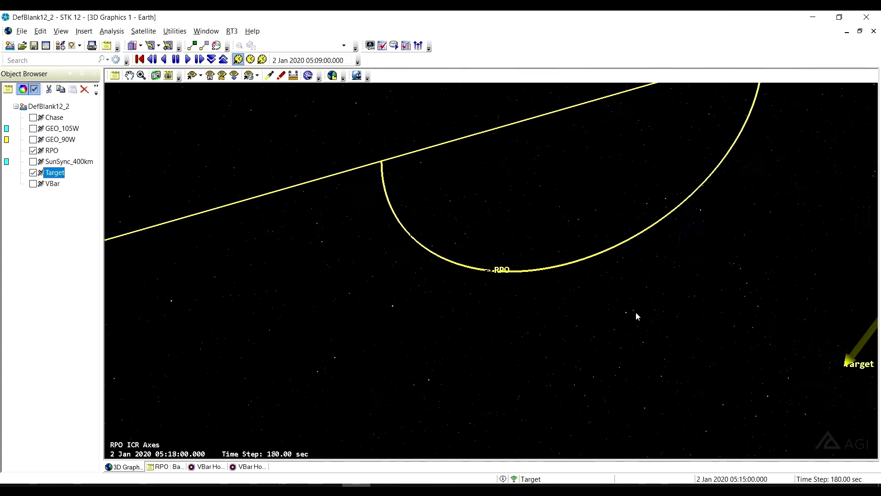
Raise the step to 300 seconds, pause at 09:09:00, and restore RPO's Basic Orbit view
{"action": "left_click", "coordinate": [223, 59]}
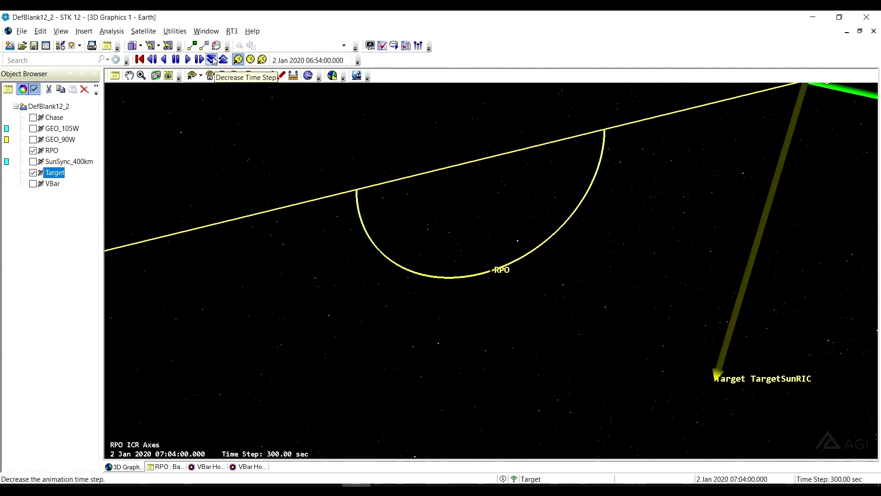
{"action": "left_click", "coordinate": [176, 59]}
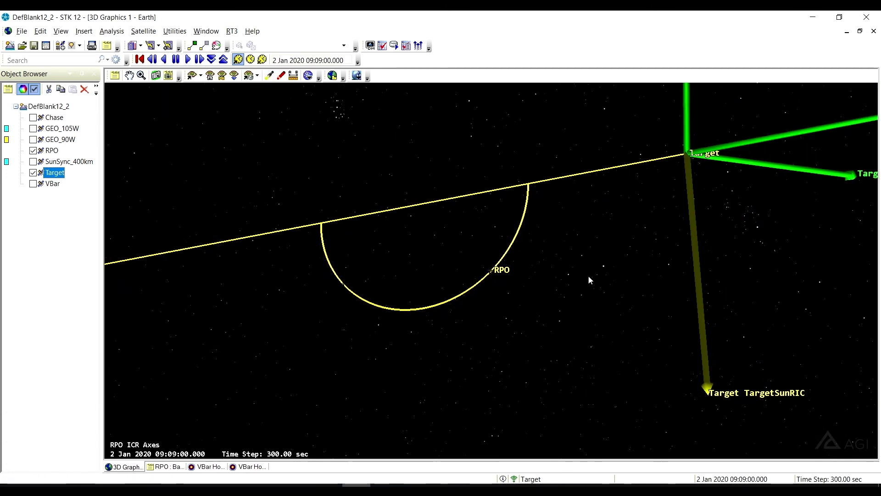
{"action": "left_click", "coordinate": [859, 31]}
{"action": "left_click", "coordinate": [400, 95]}
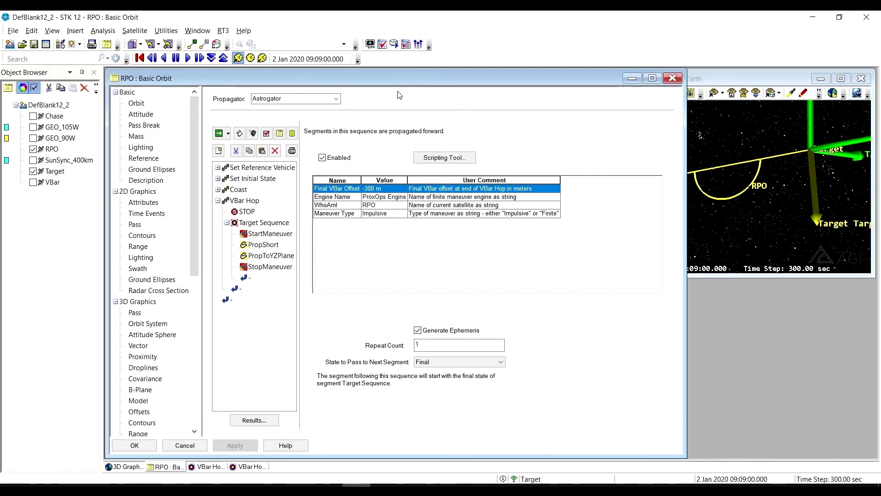
Choose Insert Before on the final Return segment of RPO's MCS to open Segment Selection
{"action": "left_click", "coordinate": [234, 301]}
{"action": "right_click", "coordinate": [234, 301]}
{"action": "left_click", "coordinate": [266, 120]}
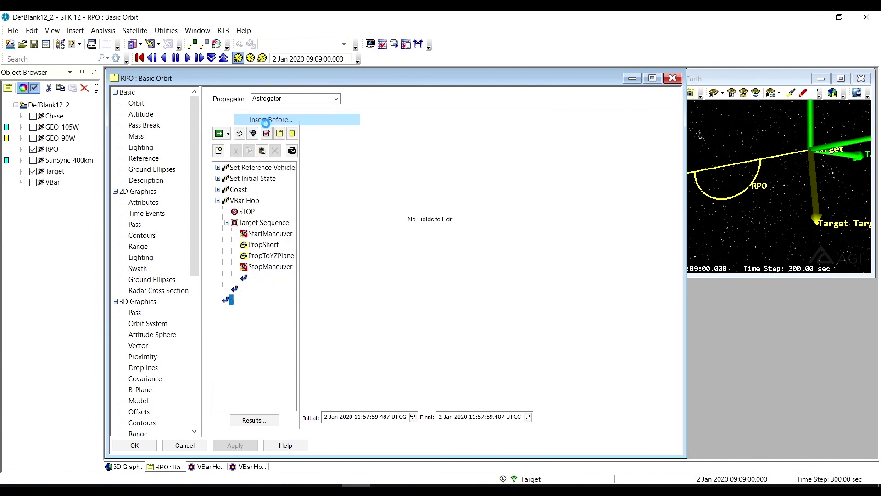